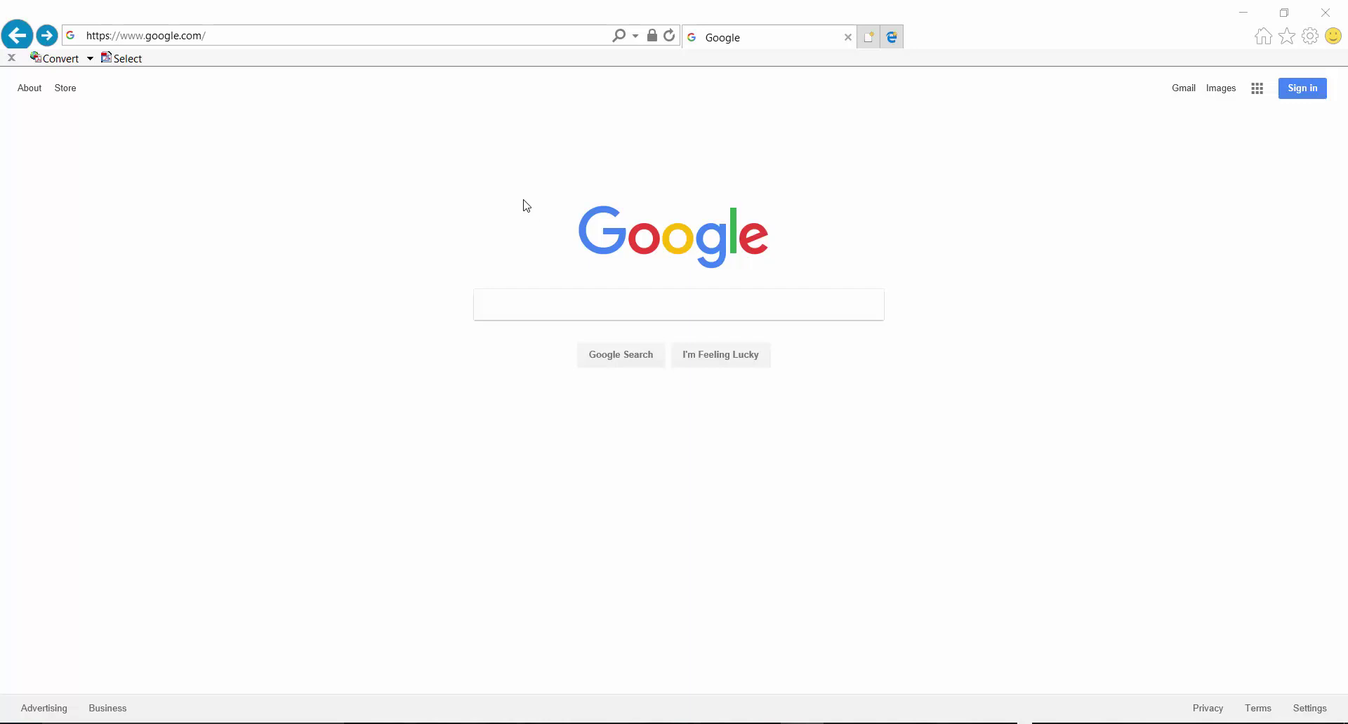
Step: Go to the geos.epd.georgia.gov address in Internet Explorer to load the GEOS home page
left_click(380, 39)
type("https://geos.epd.georgia.gov/GA/GEOS/Public")
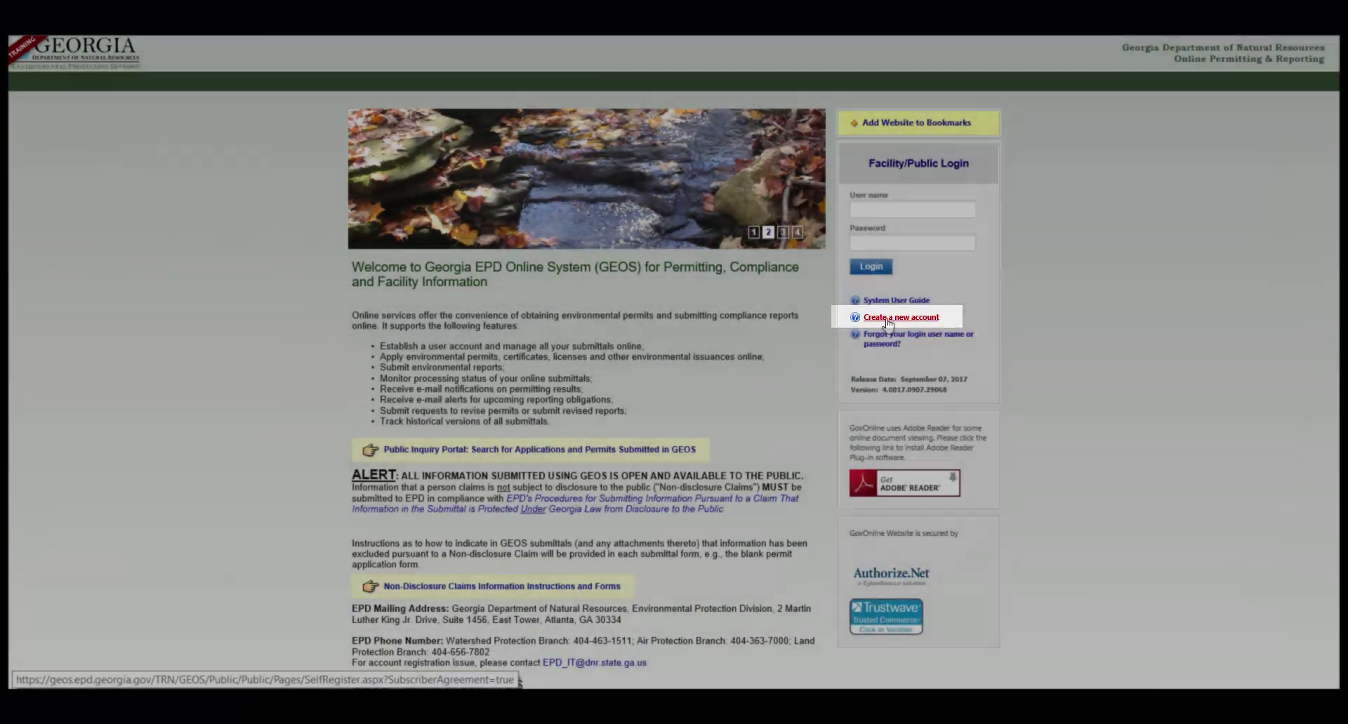
Step: Start a new GEOS account, enter the user's name and business details, and submit the general information
left_click(887, 319)
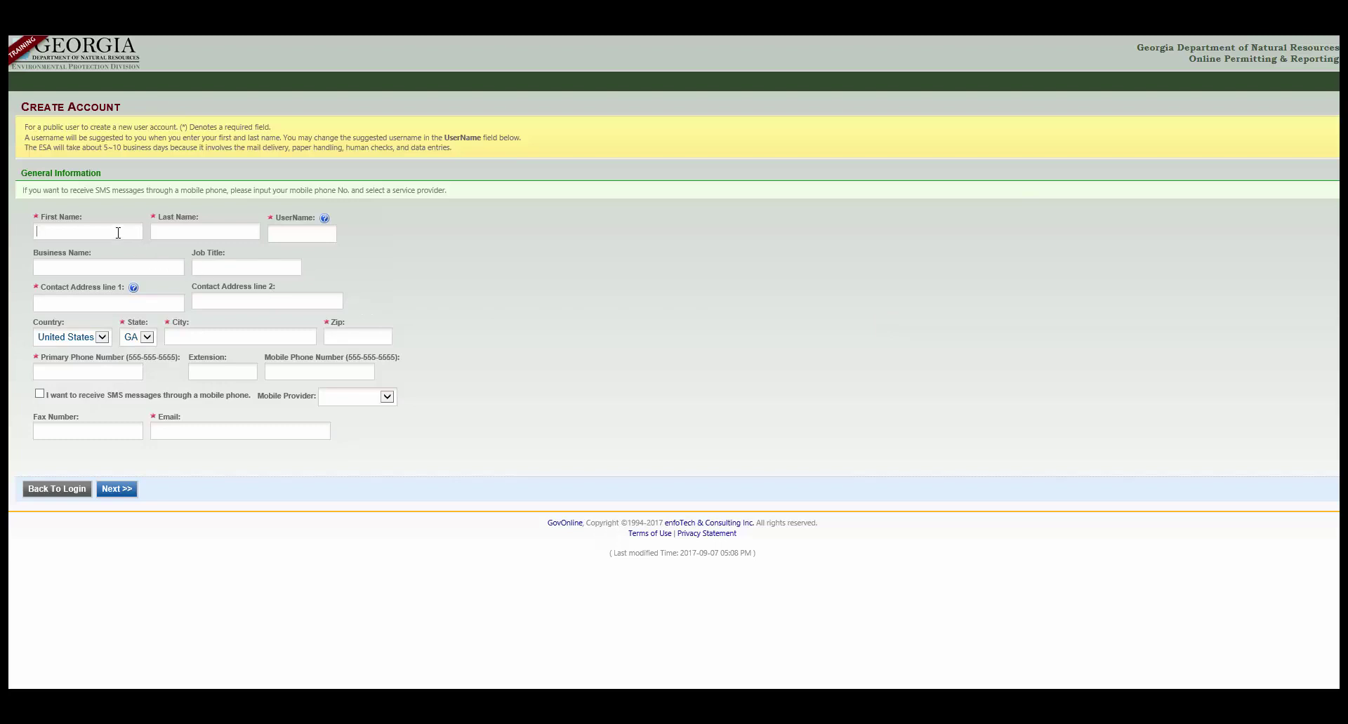
key("Tab")
key("Tab")
type("Jones Engineering")
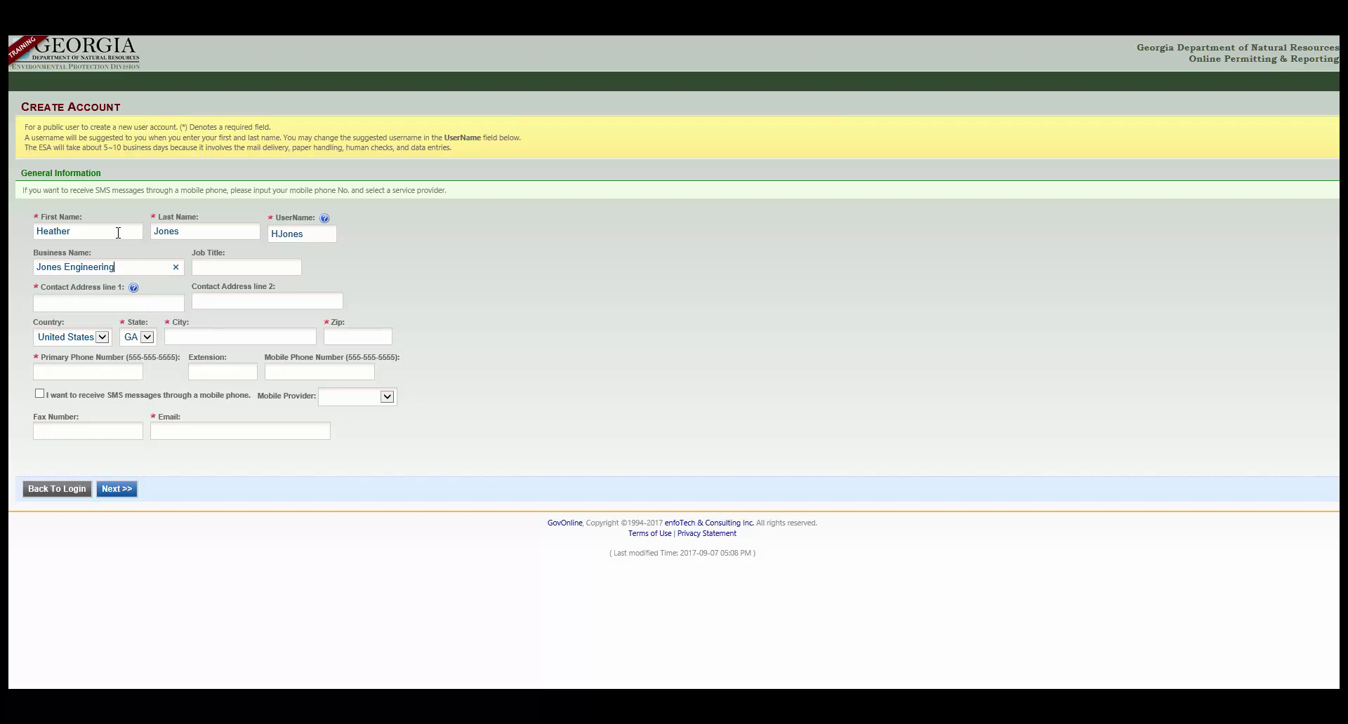
type(", LLC")
type("Environ")
type("mental Engineer")
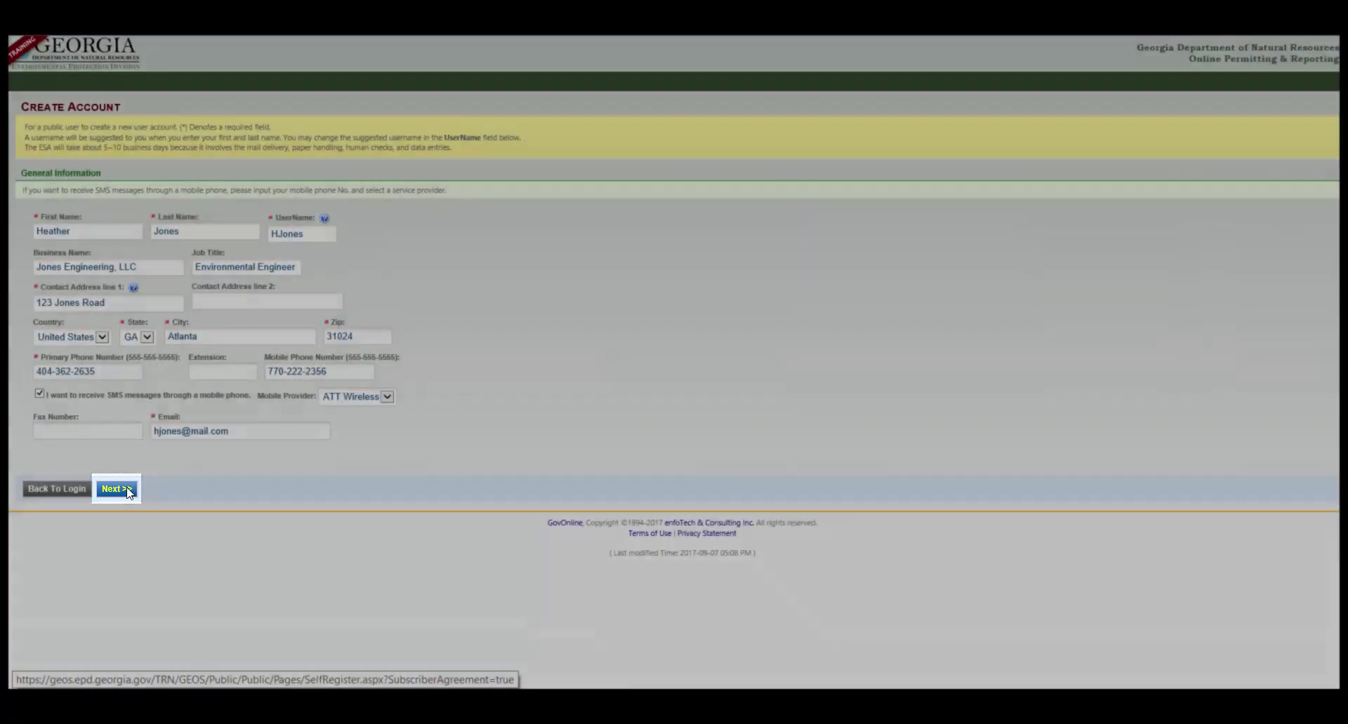
left_click(117, 489)
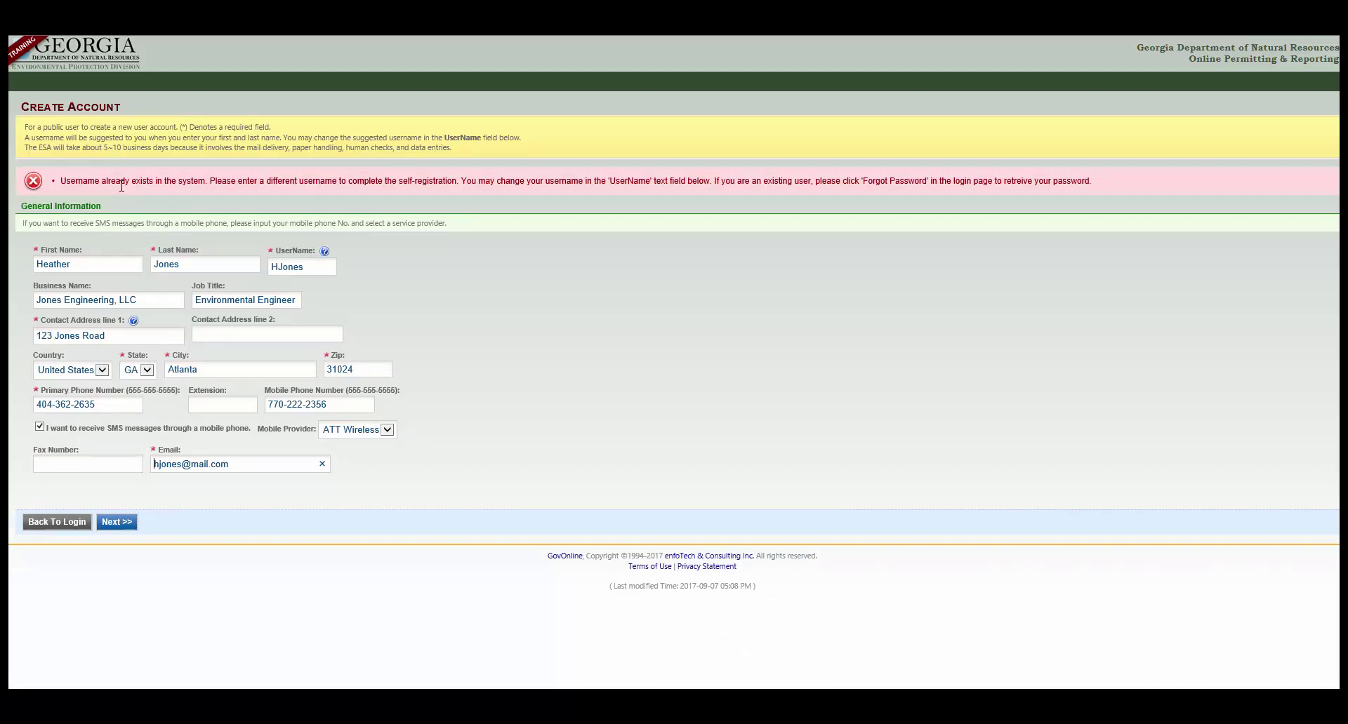
Step: Edit the UserName so it is unique and resubmit the general information
left_click(277, 268)
key("Delete")
type("J")
type("L")
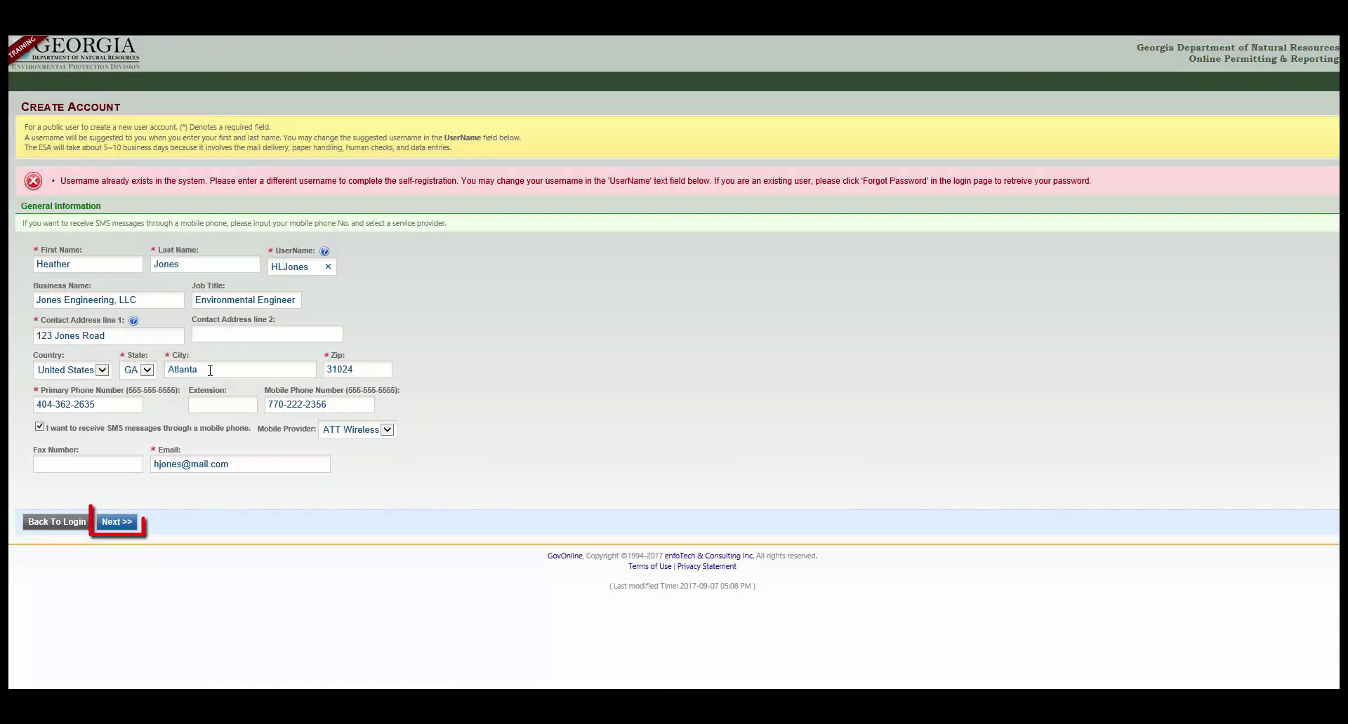
left_click(130, 525)
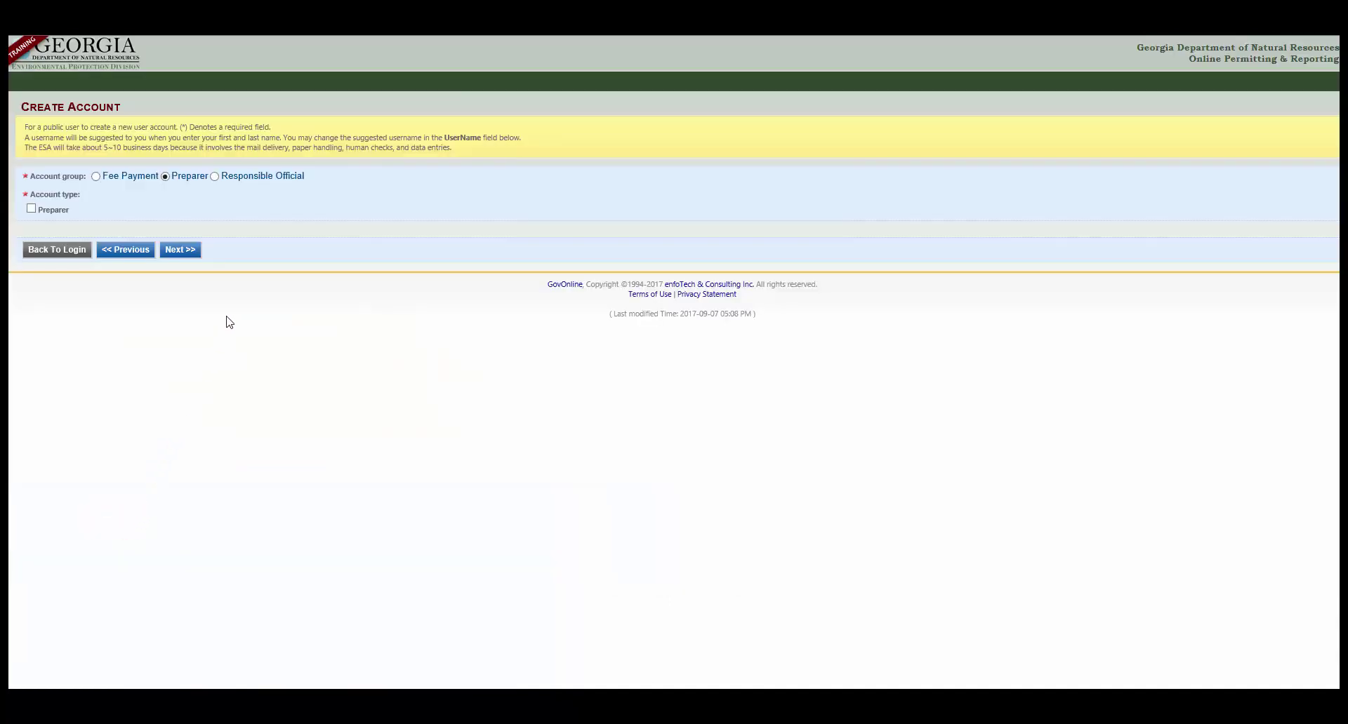
Step: Choose Responsible Official with RO/Owner for Underground Storage Tank, then answer security questions 1 and 2
left_click(245, 177)
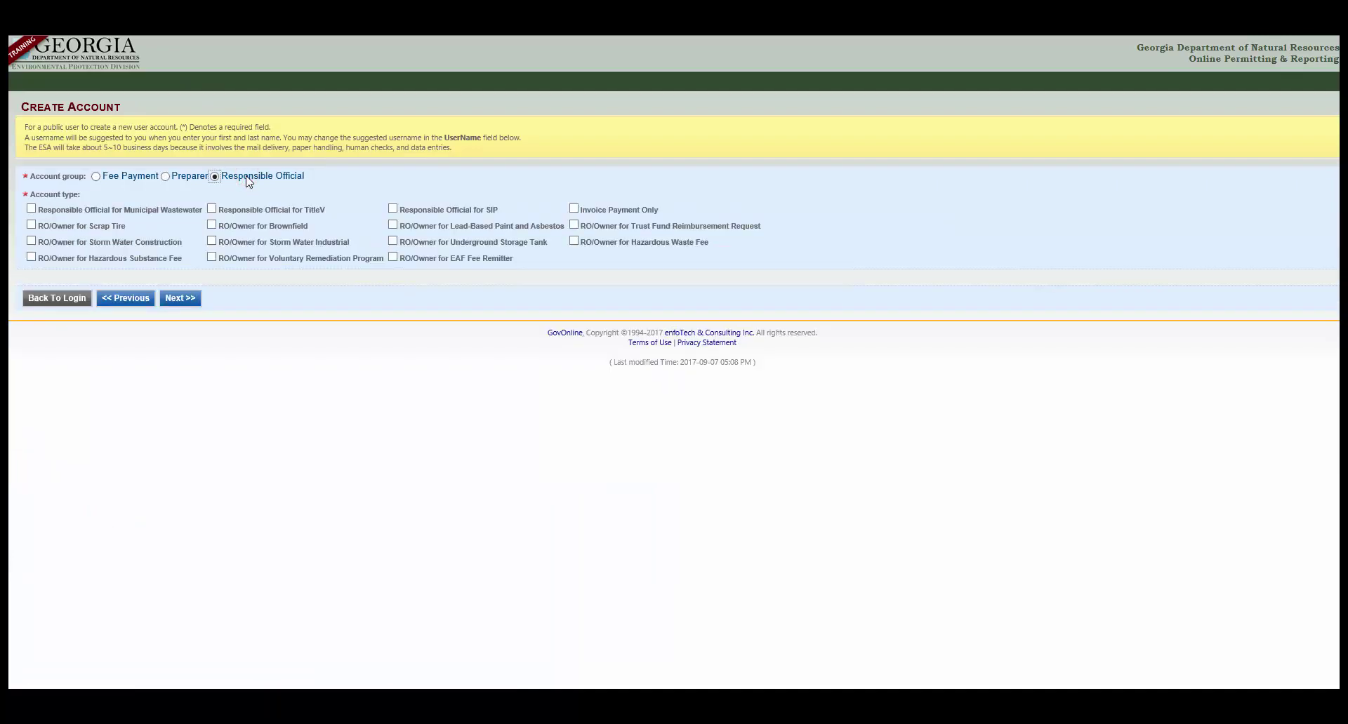
left_click(412, 244)
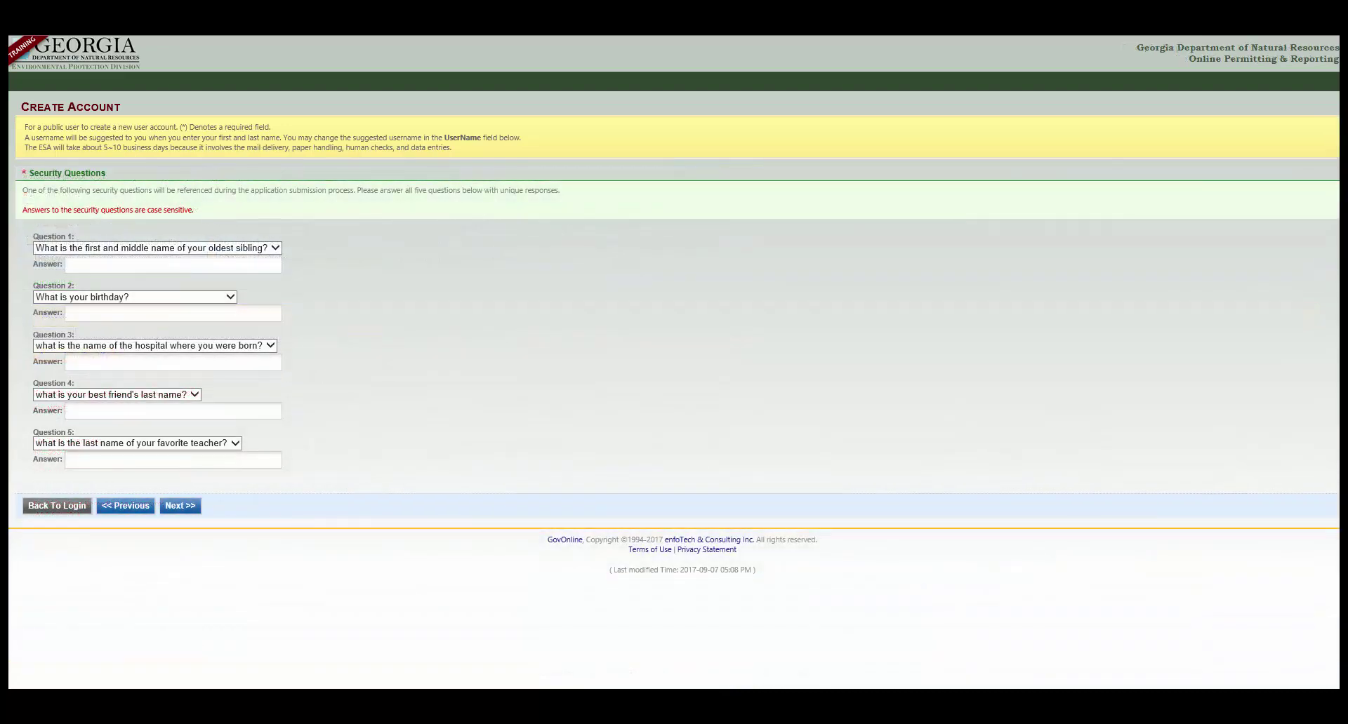
left_click(107, 264)
type("Sibling")
key("Tab")
left_click(72, 314)
type("Birthday")
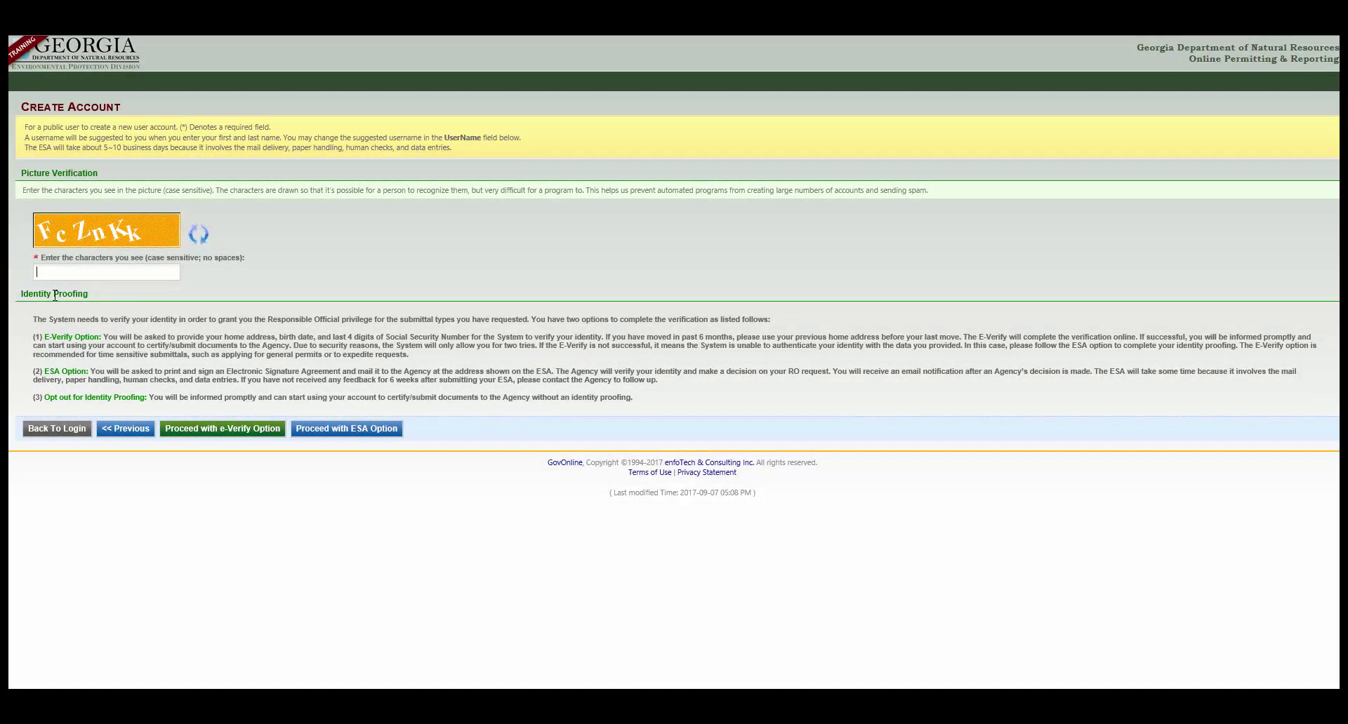
Step: Enter the picture verification characters and proceed with the e-Verify identity proofing option
type("FcZnKk")
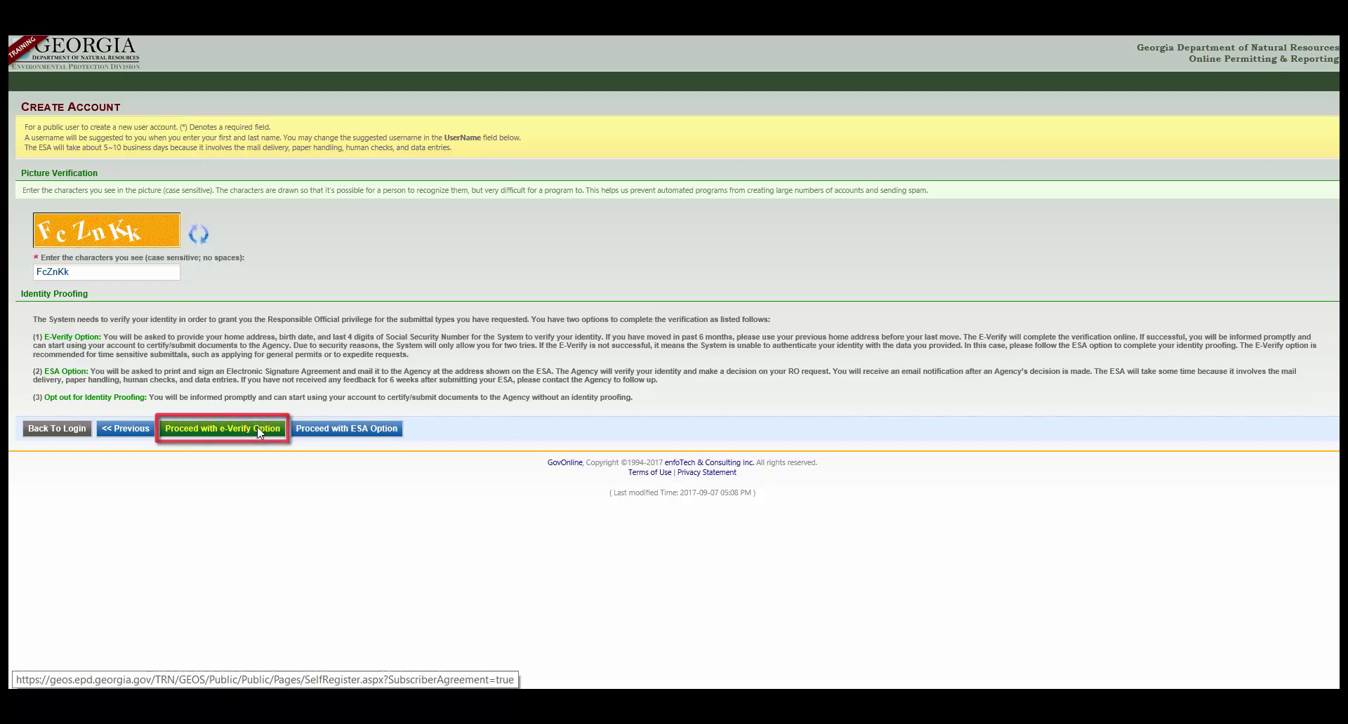
left_click(178, 431)
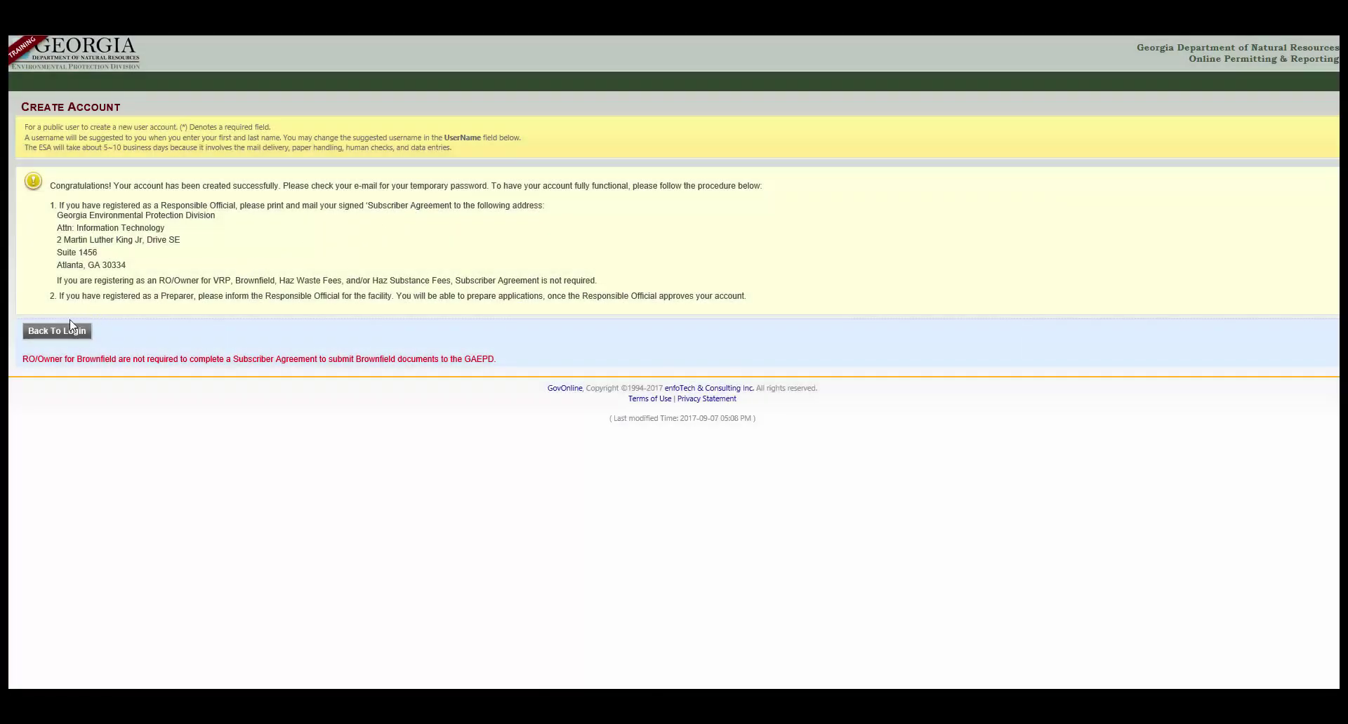
Step: Return from the confirmation page to the GEOS login page
left_click(52, 337)
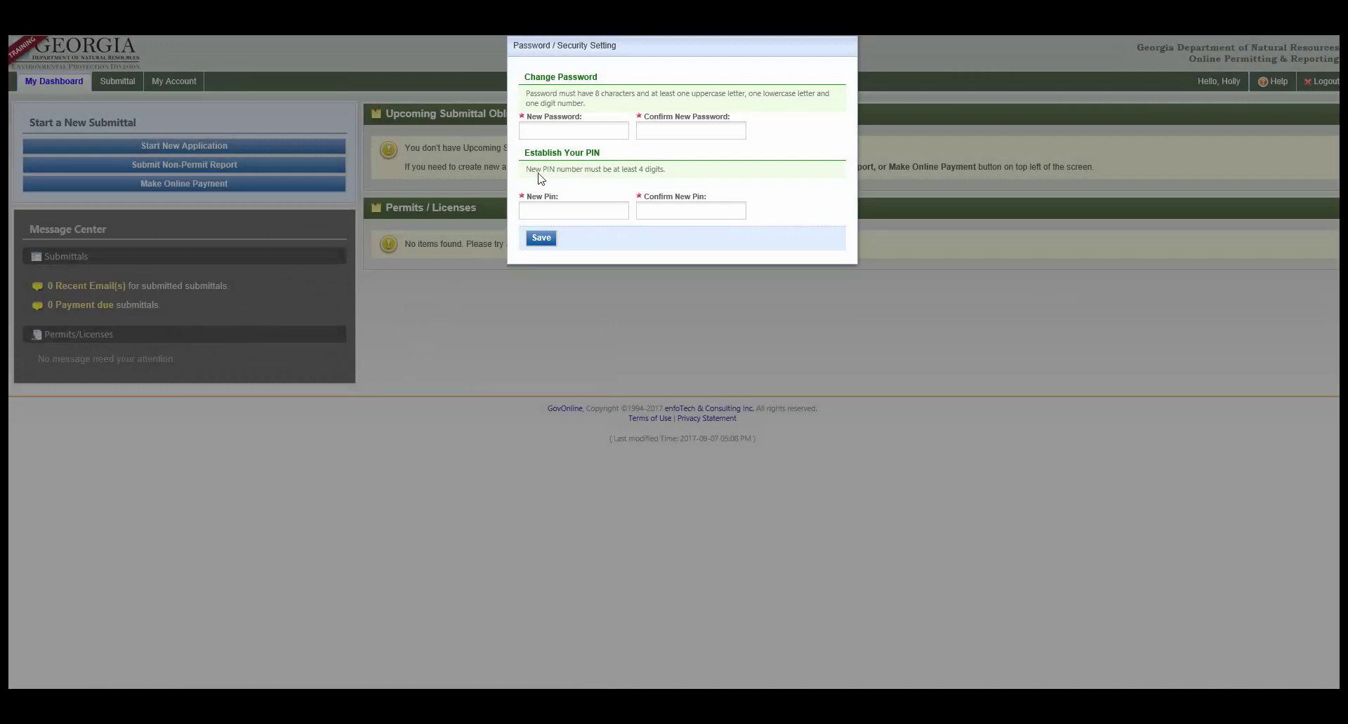
Step: Enter and confirm a new account password and four-digit PIN in Password / Security Setting, then save
left_click(575, 130)
type("PasswordPassword11234")
key("Tab")
type("1234")
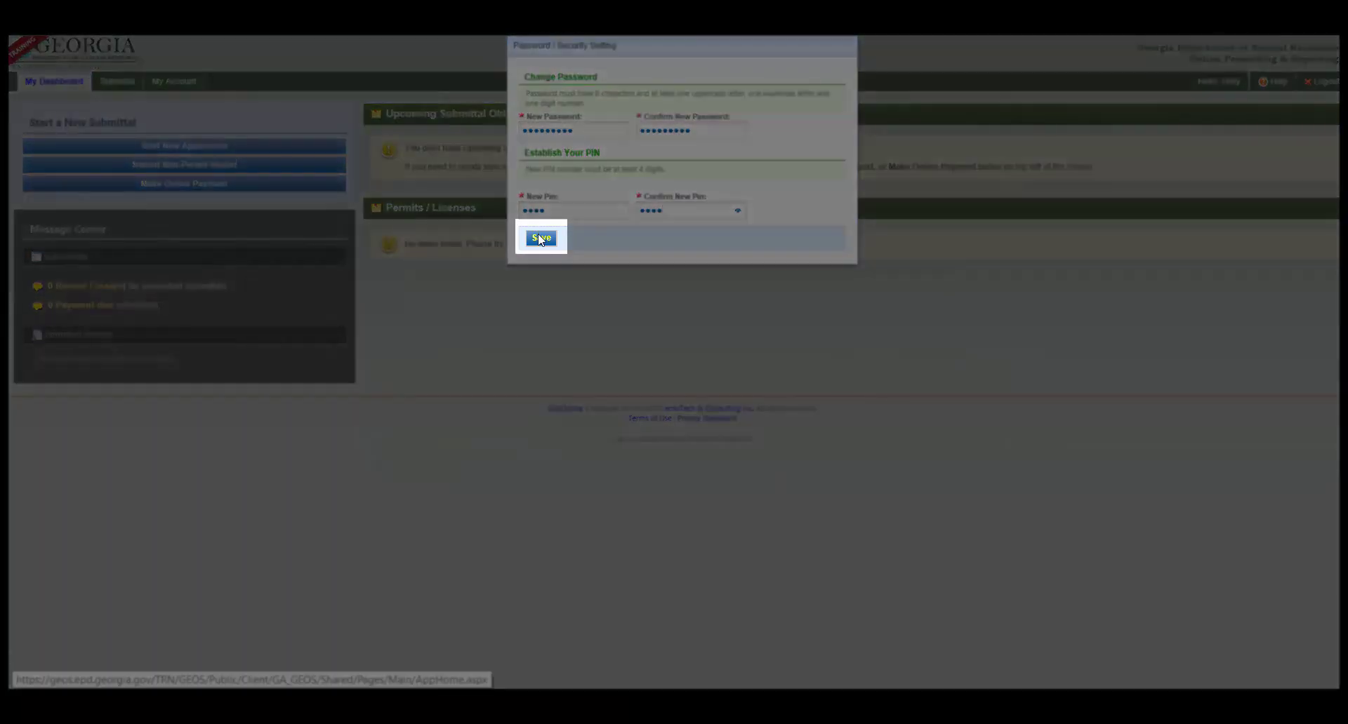
left_click(539, 236)
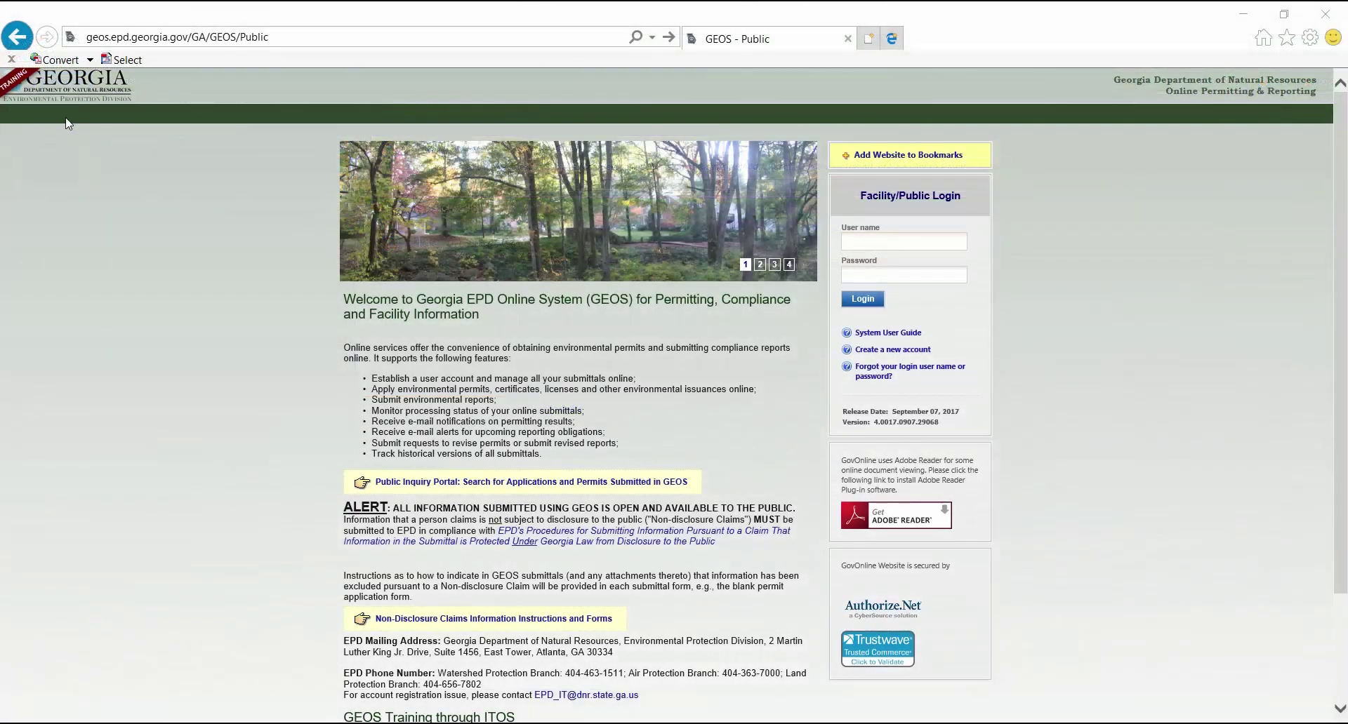
Step: Reload the geos.epd.georgia.gov login page from the address bar
left_click(302, 39)
key("Return")
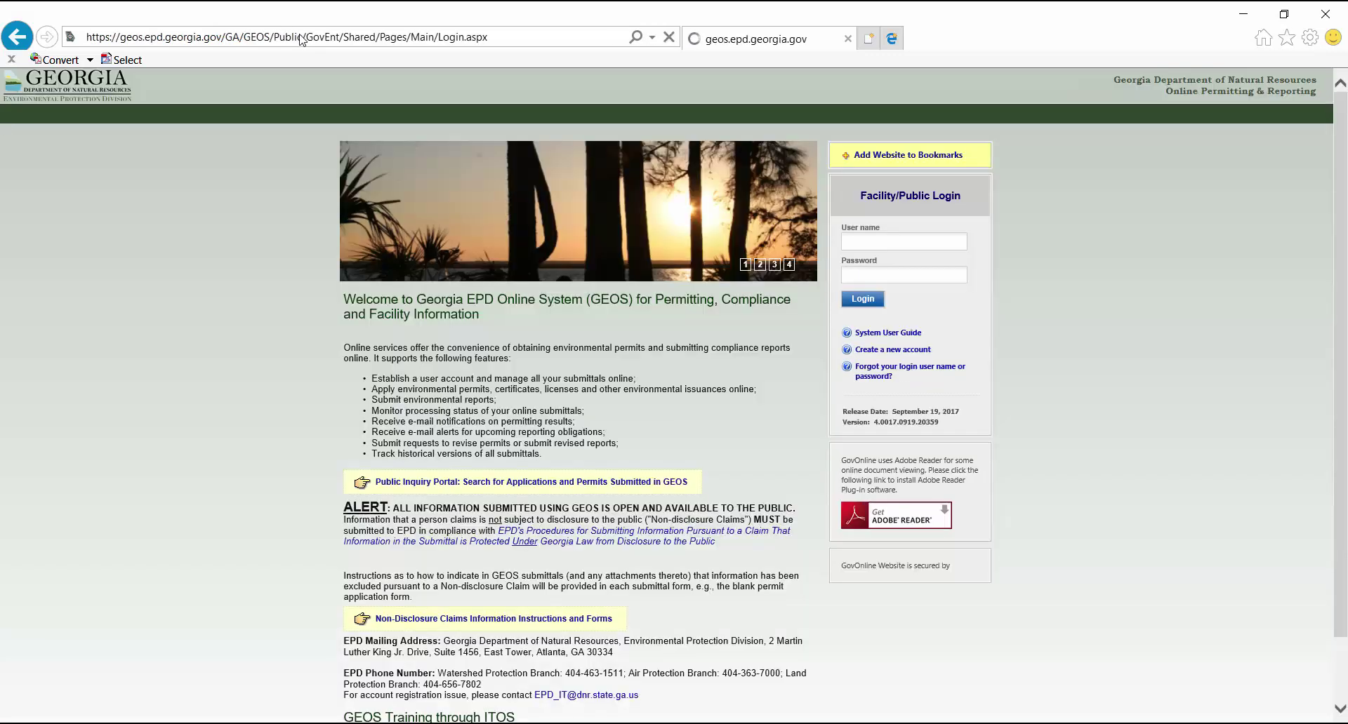